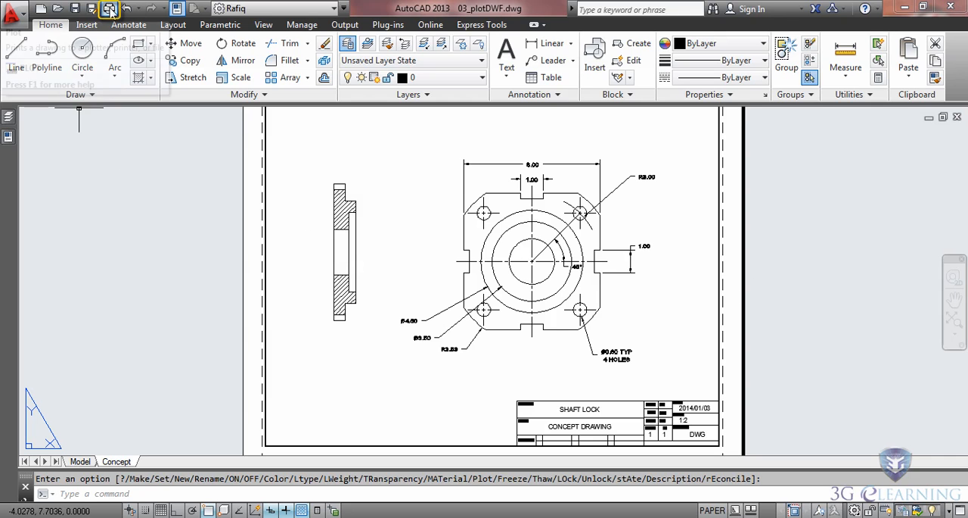
Plot the Concept layout with the DWF6 ePlot.pc3 plotter and save it as 03_plotDWF-Concept.dwf in the sharingData folder.
{"action": "left_click", "coordinate": [109, 10]}
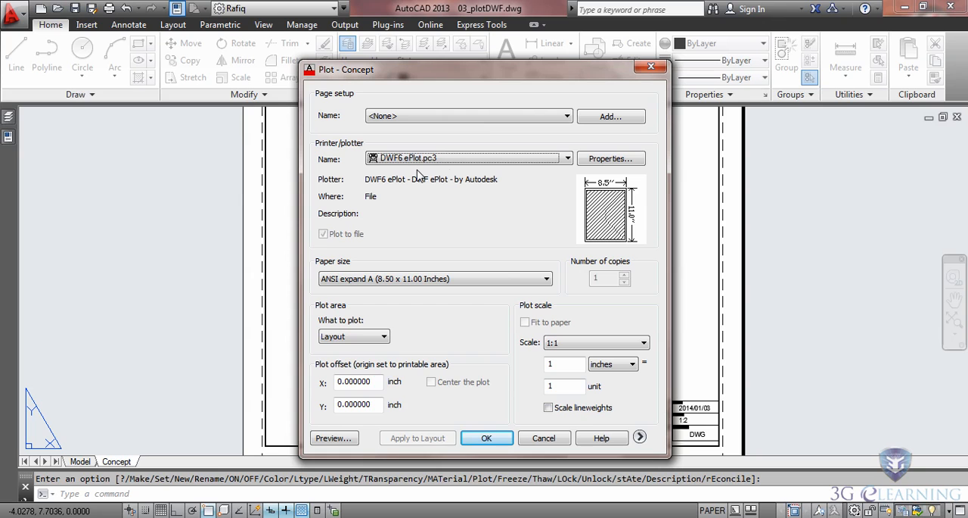
{"action": "left_click", "coordinate": [487, 440]}
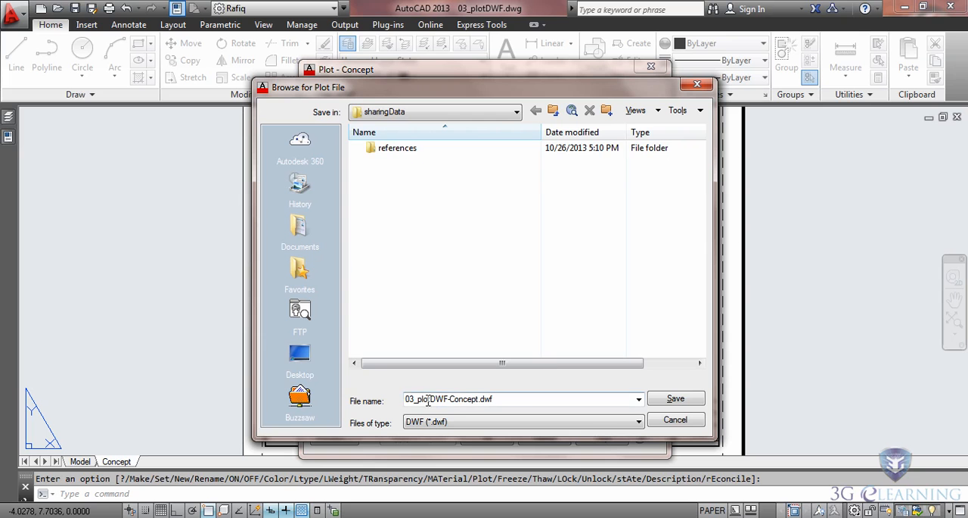
{"action": "left_click", "coordinate": [683, 402]}
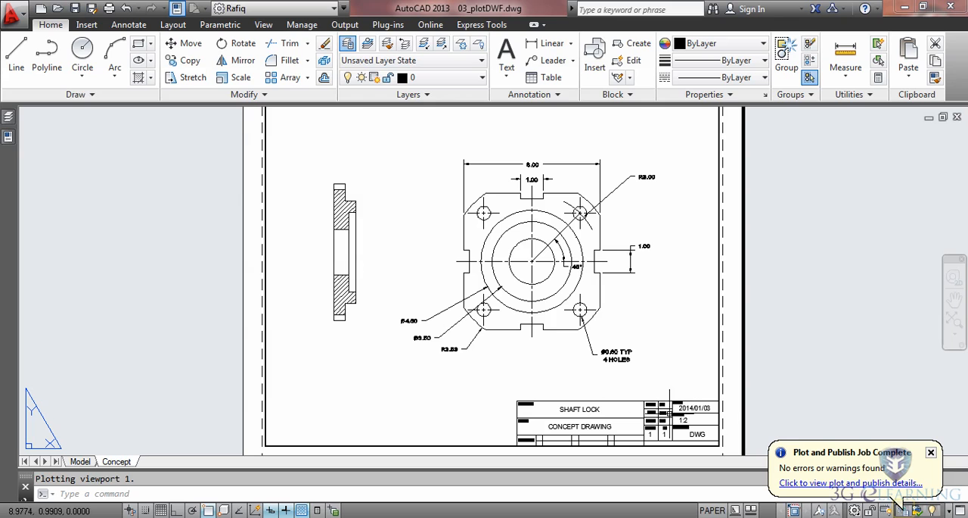
Open the plotted DWF file in Autodesk Design Review and inspect the flange drawing up close.
{"action": "right_click", "coordinate": [900, 504]}
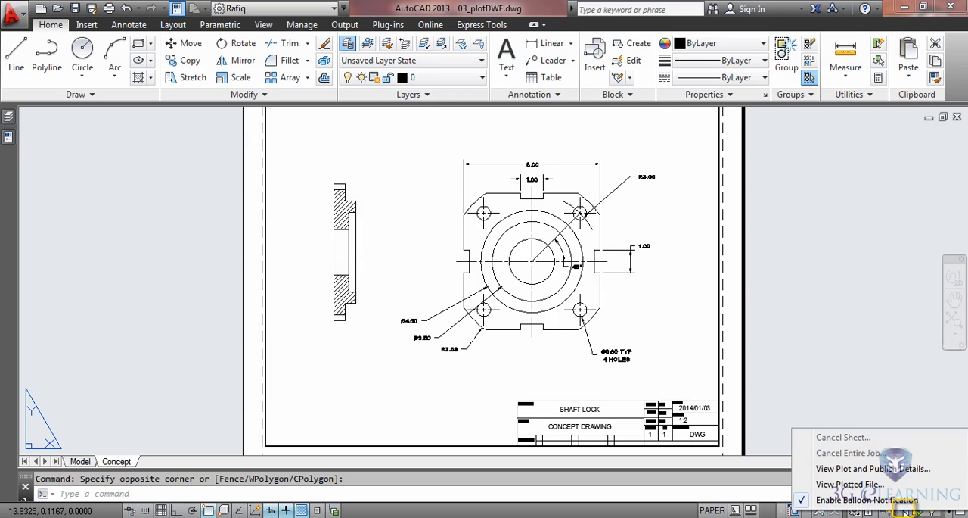
{"action": "left_click", "coordinate": [840, 484]}
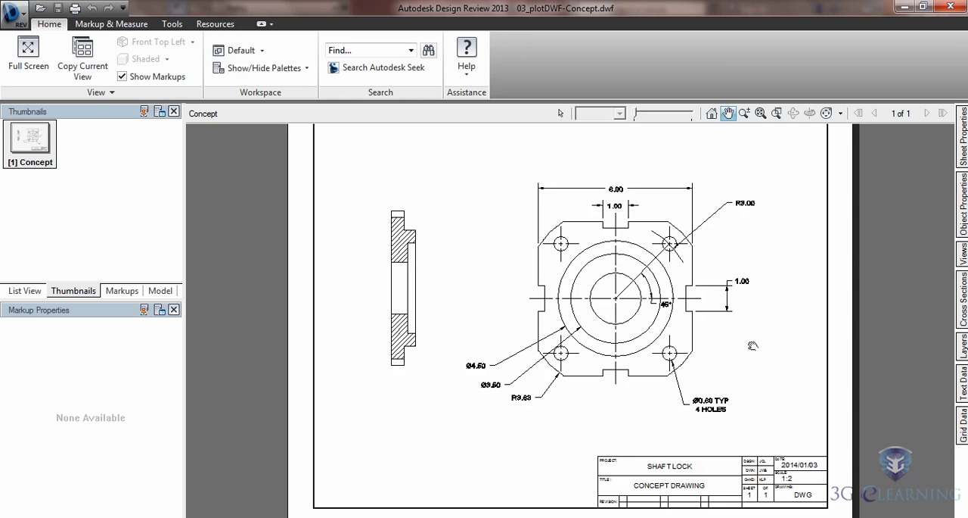
{"action": "mouse_move", "coordinate": [711, 341]}
{"action": "left_mouse_down"}
{"action": "mouse_move", "coordinate": [699, 341]}
{"action": "mouse_move", "coordinate": [713, 337]}
{"action": "mouse_move", "coordinate": [709, 364]}
{"action": "mouse_move", "coordinate": [715, 349]}
{"action": "left_mouse_up"}
{"action": "scroll", "coordinate": [678, 342], "scroll_direction": "up", "scroll_amount": 2}
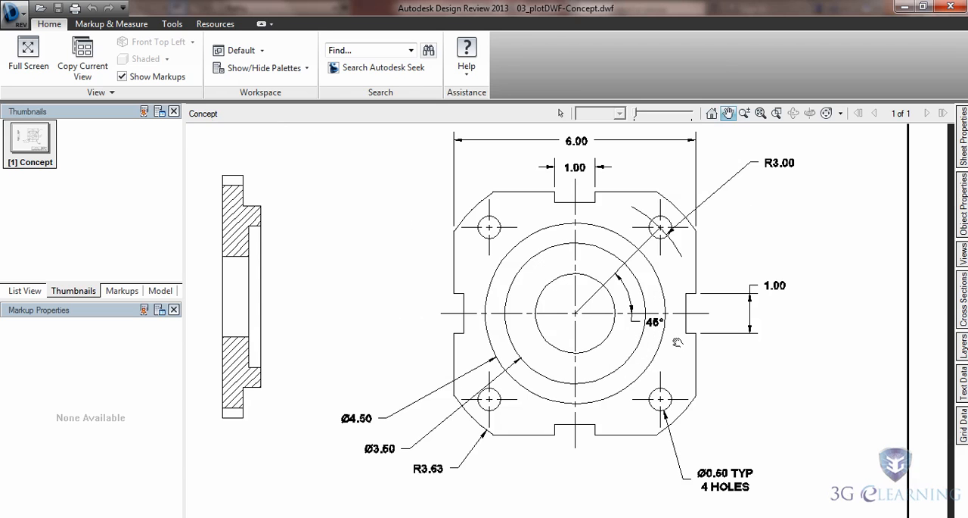
{"action": "mouse_move", "coordinate": [676, 343]}
{"action": "left_mouse_down"}
{"action": "mouse_move", "coordinate": [629, 335]}
{"action": "mouse_move", "coordinate": [703, 343]}
{"action": "mouse_move", "coordinate": [708, 379]}
{"action": "left_mouse_up"}
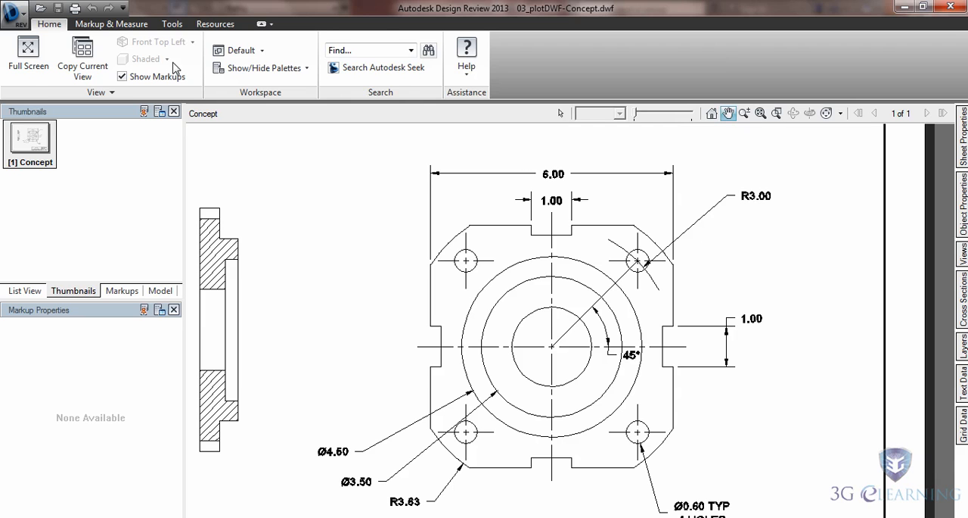
Measure the overall width of the flange's front view with a length dimension, and delete that measurement markup.
{"action": "left_click", "coordinate": [130, 31]}
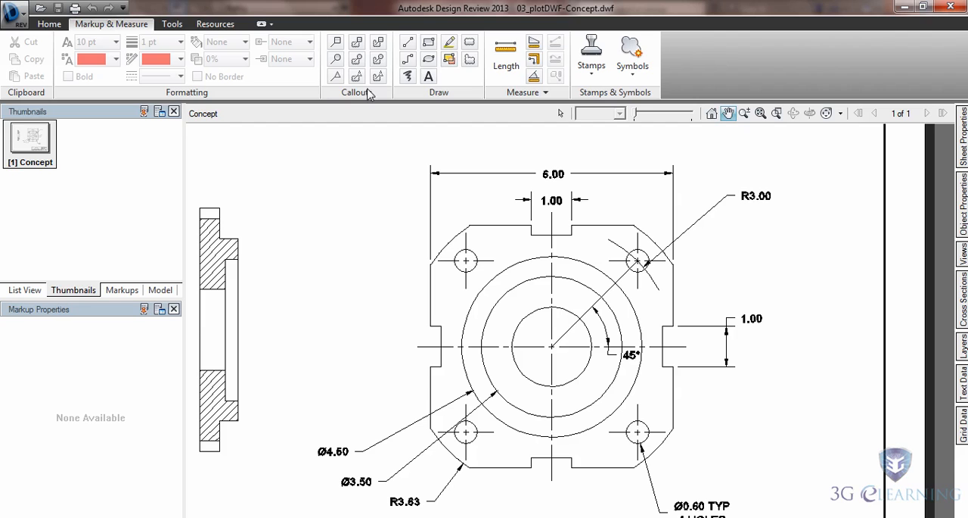
{"action": "left_click", "coordinate": [506, 60]}
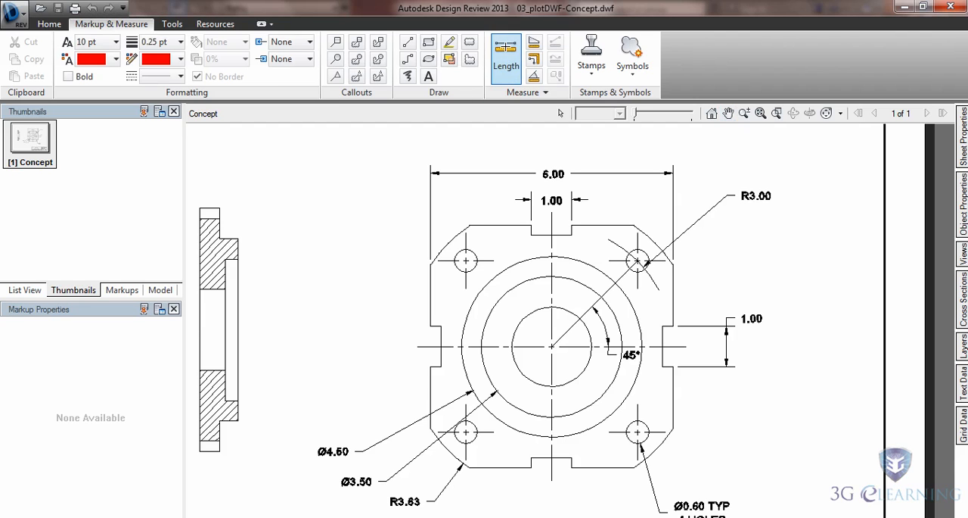
{"action": "scroll", "coordinate": [436, 259], "scroll_direction": "up", "scroll_amount": 2}
{"action": "left_click", "coordinate": [431, 265]}
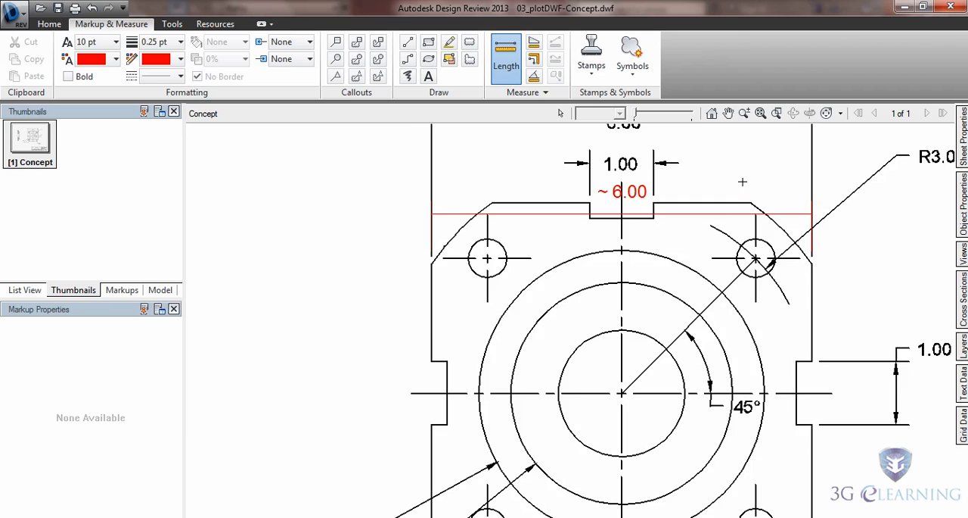
{"action": "middle_click_drag", "start_coordinate": [743, 181], "coordinate": [654, 259]}
{"action": "key", "text": "Escape"}
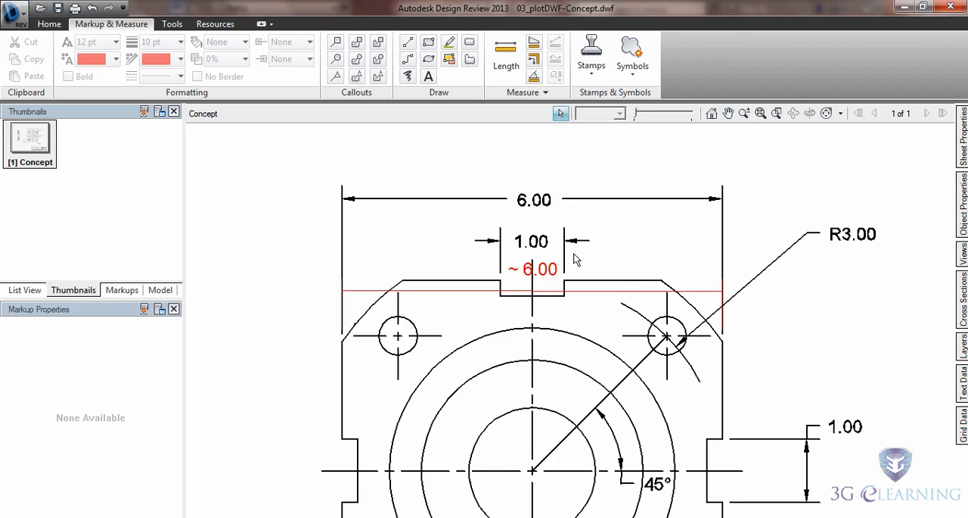
{"action": "left_click", "coordinate": [703, 292]}
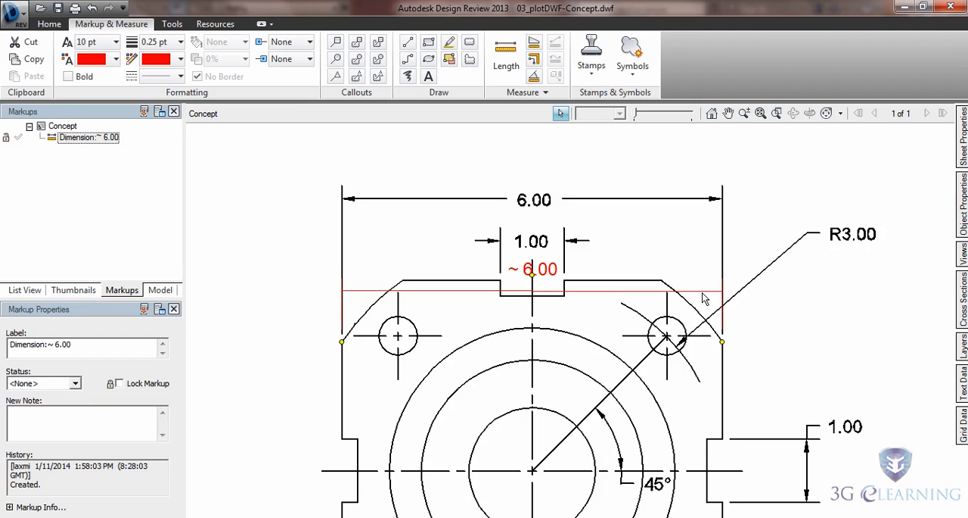
{"action": "key", "text": "Delete"}
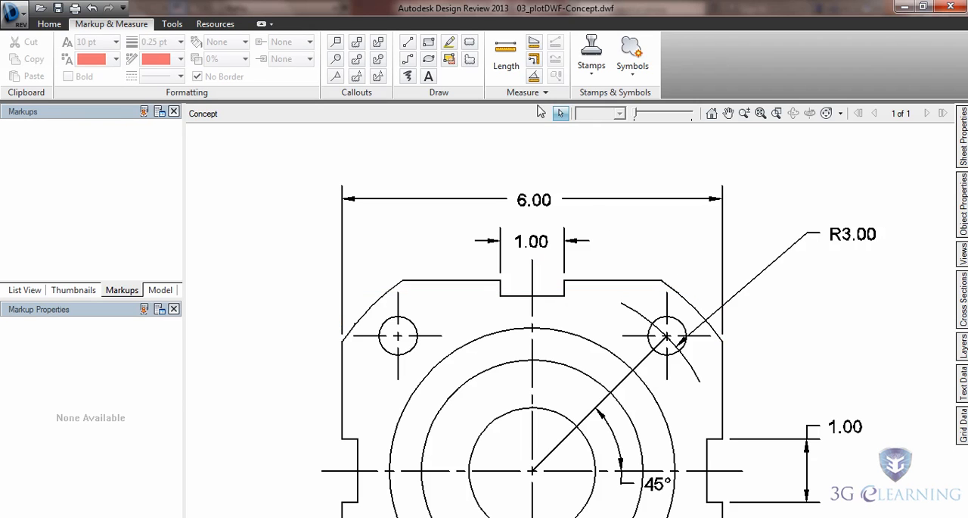
Measure the angle at the flange centre between the upper-right hole's radial line and the horizontal centerline, and delete that markup.
{"action": "left_click", "coordinate": [535, 76]}
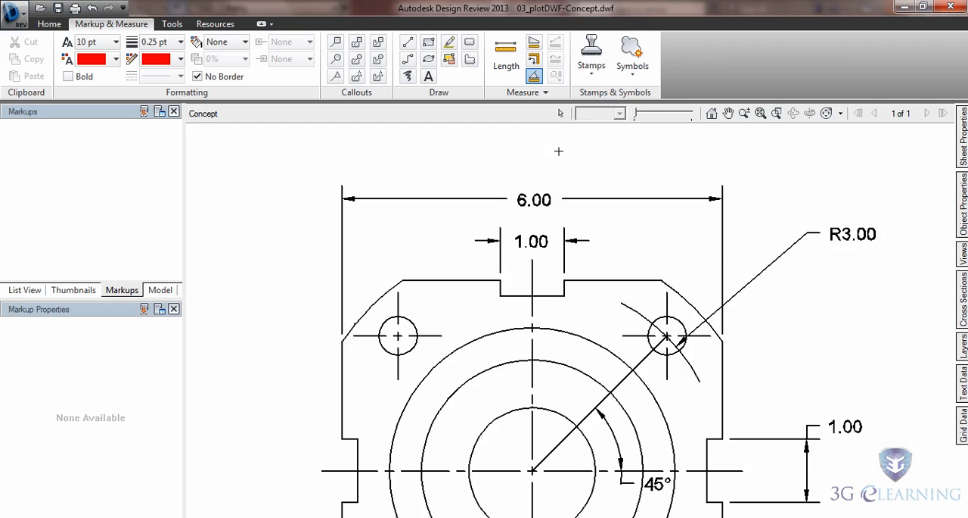
{"action": "mouse_move", "coordinate": [672, 365]}
{"action": "middle_mouse_down"}
{"action": "mouse_move", "coordinate": [651, 317]}
{"action": "mouse_move", "coordinate": [600, 277]}
{"action": "middle_mouse_up"}
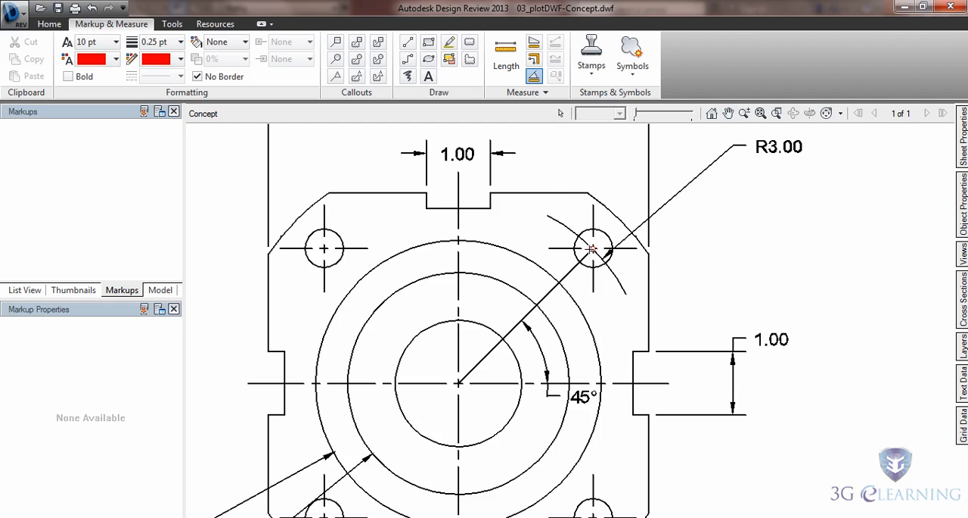
{"action": "left_click", "coordinate": [592, 250]}
{"action": "left_click", "coordinate": [459, 383]}
{"action": "left_click", "coordinate": [478, 381]}
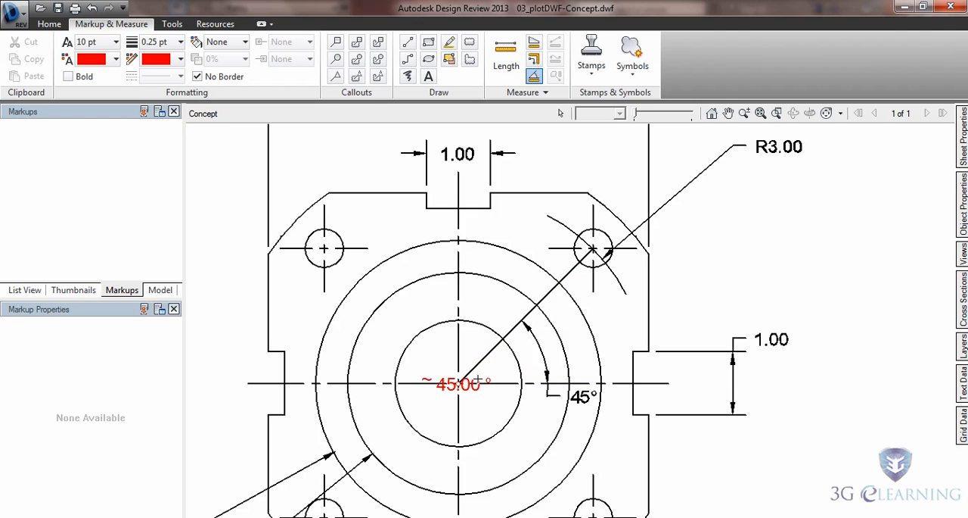
{"action": "left_click", "coordinate": [566, 354]}
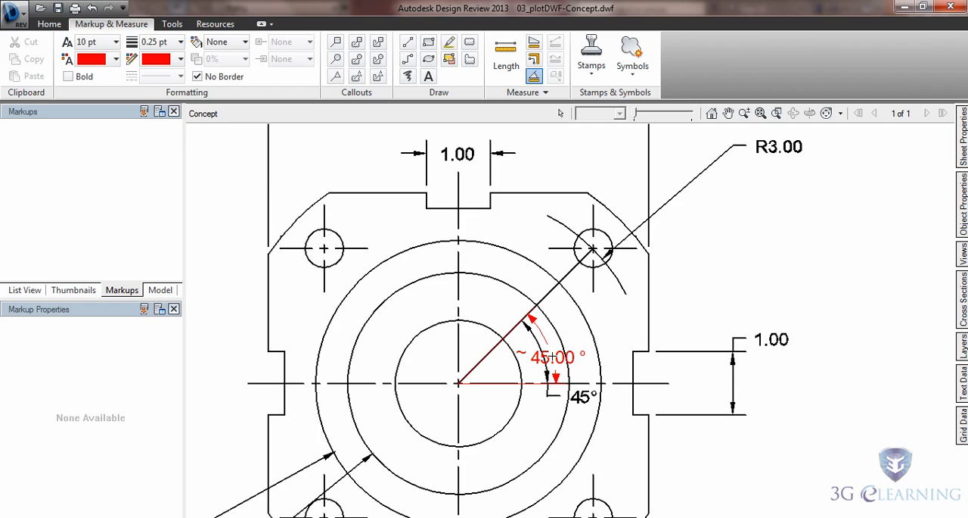
{"action": "key", "text": "Escape"}
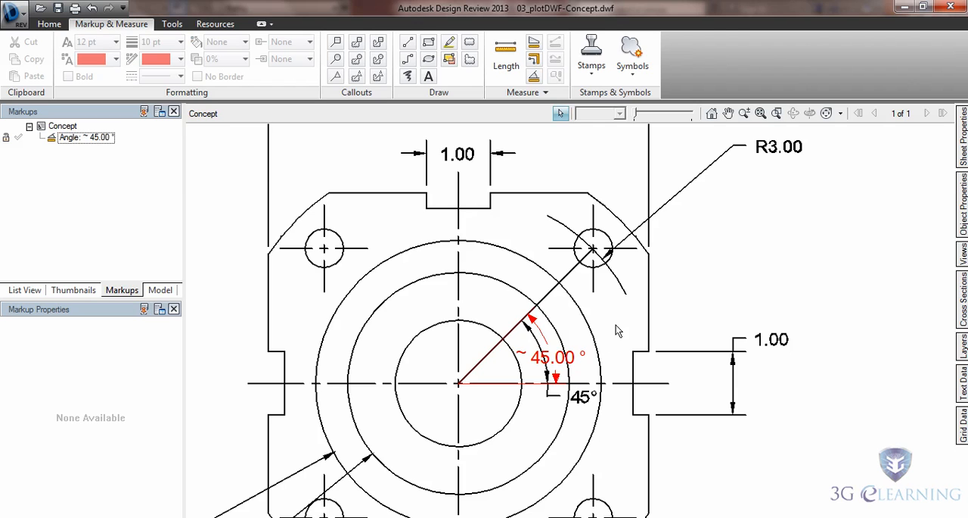
{"action": "left_click", "coordinate": [556, 363]}
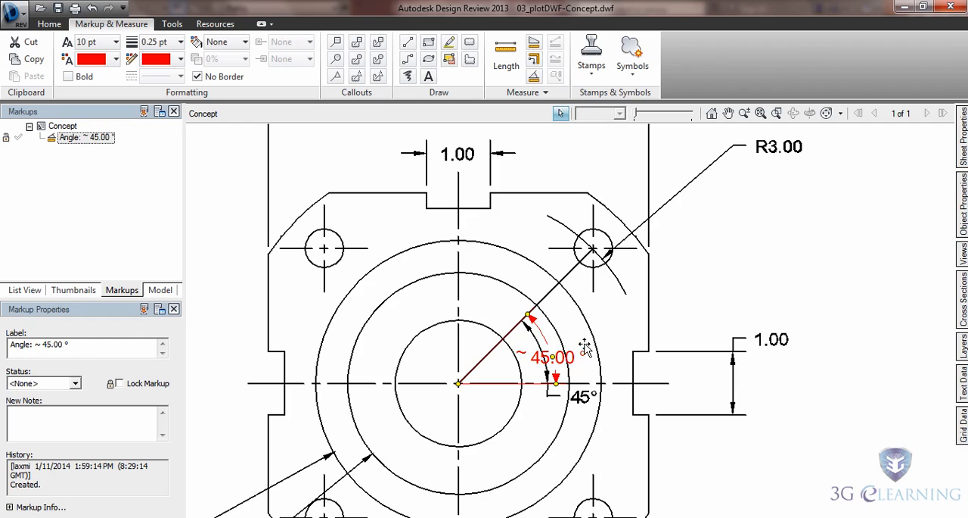
{"action": "key", "text": "Delete"}
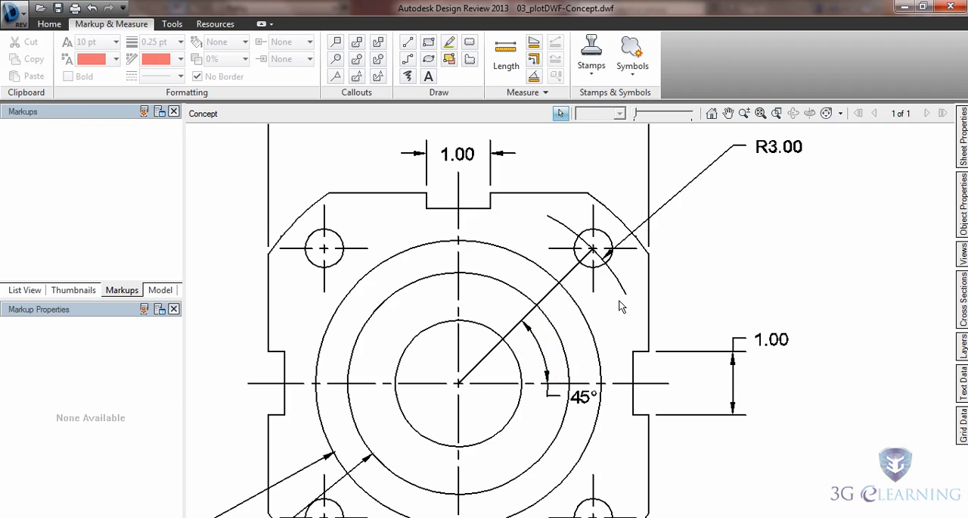
Add a red text markup reading "change diameter" just below the R3.00 dimension.
{"action": "mouse_move", "coordinate": [704, 271]}
{"action": "middle_mouse_down"}
{"action": "mouse_move", "coordinate": [681, 298]}
{"action": "mouse_move", "coordinate": [564, 318]}
{"action": "mouse_move", "coordinate": [546, 299]}
{"action": "mouse_move", "coordinate": [589, 302]}
{"action": "middle_mouse_up"}
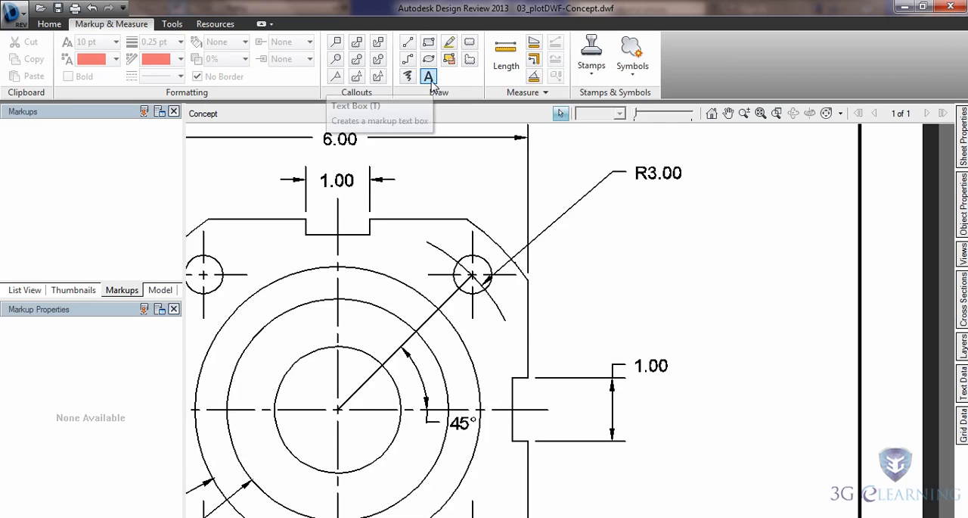
{"action": "left_click", "coordinate": [429, 76]}
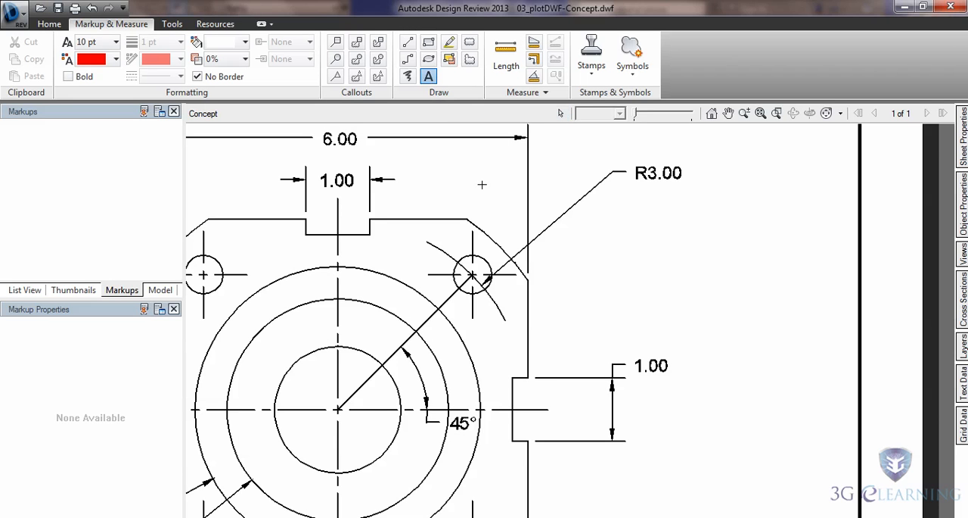
{"action": "mouse_move", "coordinate": [612, 227]}
{"action": "left_mouse_down"}
{"action": "mouse_move", "coordinate": [690, 277]}
{"action": "mouse_move", "coordinate": [726, 277]}
{"action": "left_mouse_up"}
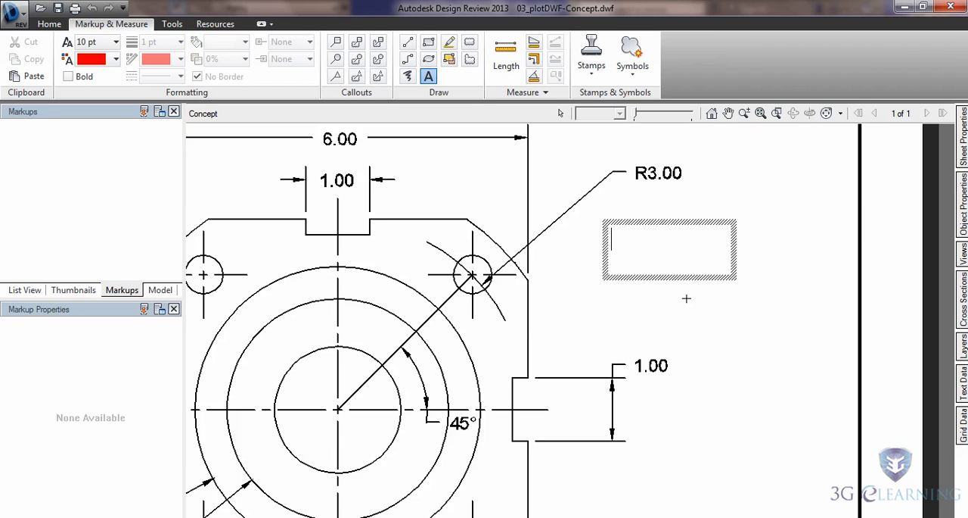
{"action": "type", "text": "change diameter"}
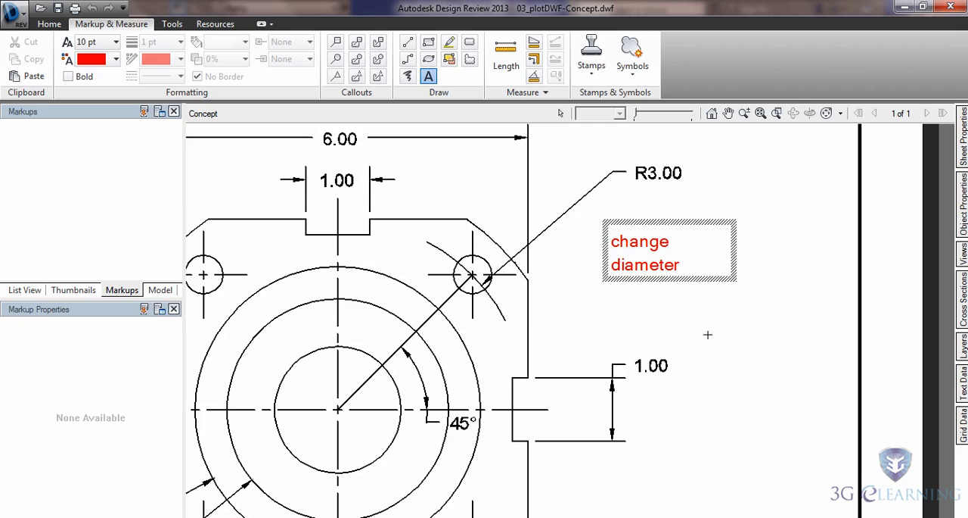
{"action": "left_click", "coordinate": [758, 278]}
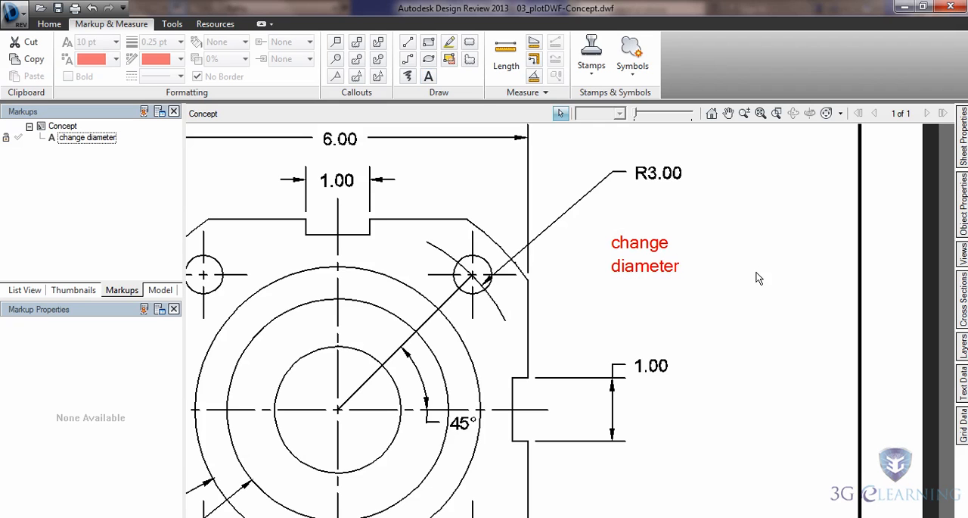
Move the "change diameter" text slightly to the right and rotate it a few degrees counterclockwise.
{"action": "mouse_move", "coordinate": [652, 278]}
{"action": "left_mouse_down"}
{"action": "mouse_move", "coordinate": [610, 294]}
{"action": "mouse_move", "coordinate": [636, 297]}
{"action": "mouse_move", "coordinate": [649, 275]}
{"action": "mouse_move", "coordinate": [662, 295]}
{"action": "mouse_move", "coordinate": [668, 284]}
{"action": "left_mouse_up"}
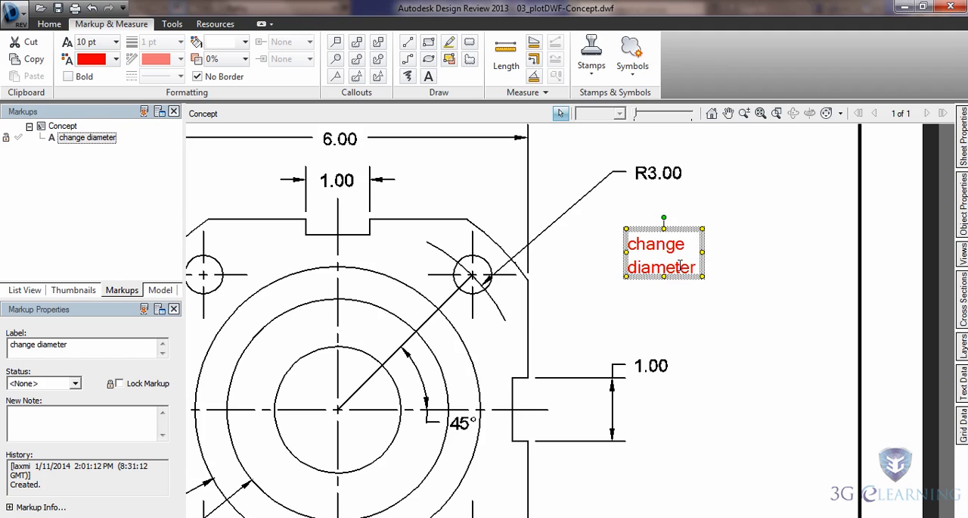
{"action": "mouse_move", "coordinate": [662, 217]}
{"action": "left_mouse_down"}
{"action": "mouse_move", "coordinate": [644, 227]}
{"action": "mouse_move", "coordinate": [666, 215]}
{"action": "mouse_move", "coordinate": [683, 223]}
{"action": "mouse_move", "coordinate": [681, 212]}
{"action": "mouse_move", "coordinate": [664, 215]}
{"action": "left_mouse_up"}
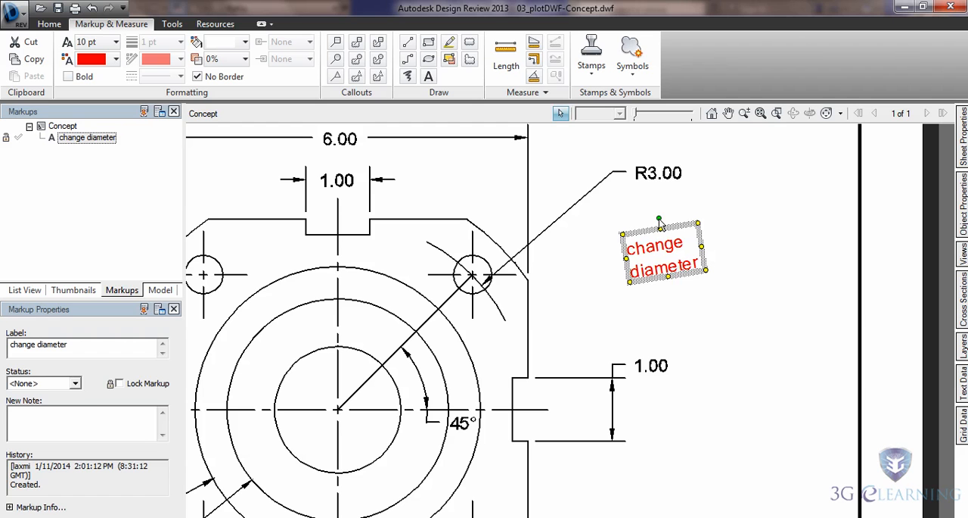
{"action": "left_click", "coordinate": [619, 221]}
Draw a red polycloud markup around the 6.00 width dimension above the flange.
{"action": "mouse_move", "coordinate": [497, 193]}
{"action": "middle_mouse_down"}
{"action": "mouse_move", "coordinate": [482, 154]}
{"action": "mouse_move", "coordinate": [590, 206]}
{"action": "mouse_move", "coordinate": [620, 284]}
{"action": "mouse_move", "coordinate": [598, 304]}
{"action": "middle_mouse_up"}
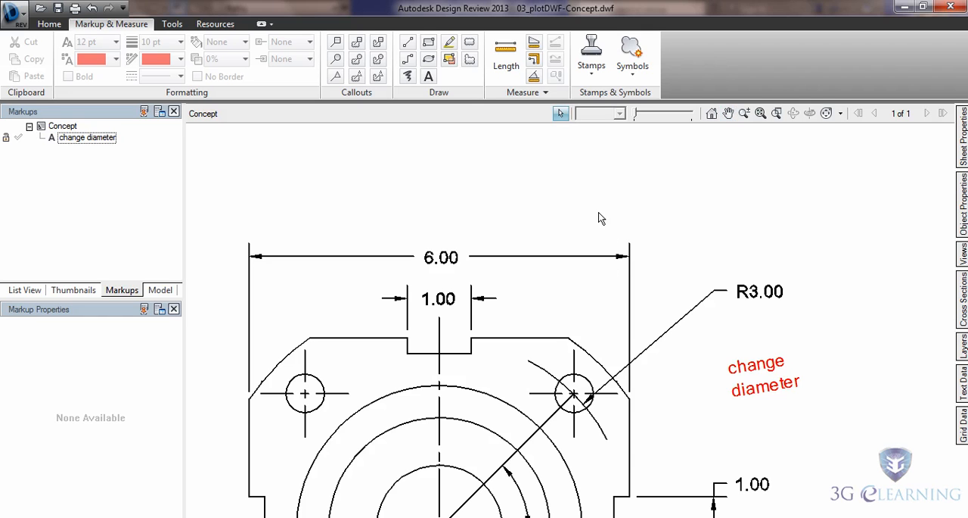
{"action": "left_click", "coordinate": [469, 59]}
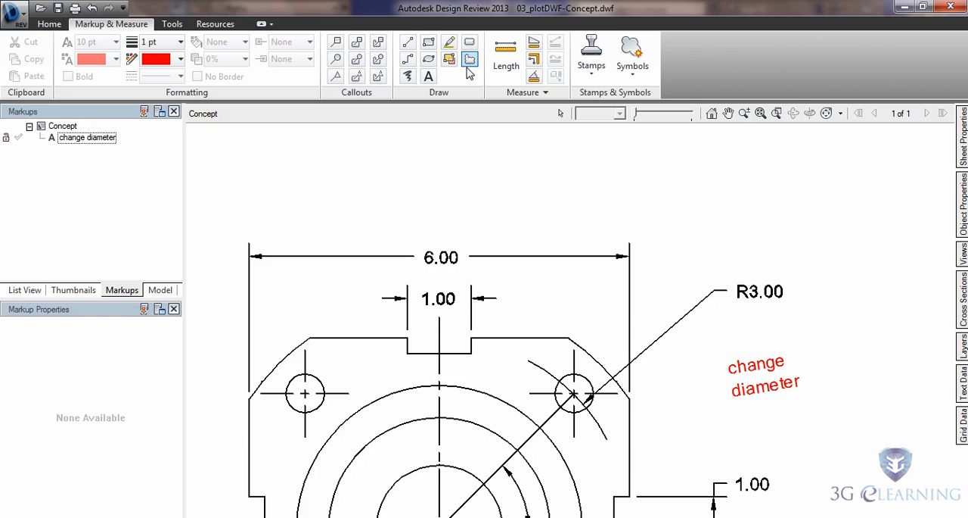
{"action": "mouse_move", "coordinate": [463, 191]}
{"action": "left_mouse_down"}
{"action": "mouse_move", "coordinate": [492, 184]}
{"action": "mouse_move", "coordinate": [511, 220]}
{"action": "mouse_move", "coordinate": [498, 252]}
{"action": "mouse_move", "coordinate": [412, 281]}
{"action": "mouse_move", "coordinate": [374, 231]}
{"action": "mouse_move", "coordinate": [399, 198]}
{"action": "mouse_move", "coordinate": [461, 197]}
{"action": "left_mouse_up"}
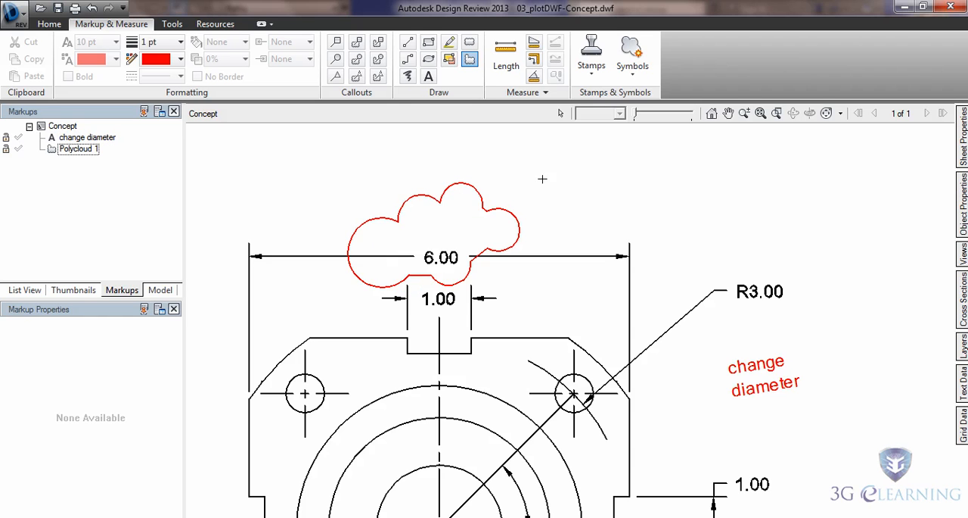
Cross out the R3.00 dimension with red freehand strokes.
{"action": "left_click", "coordinate": [408, 76]}
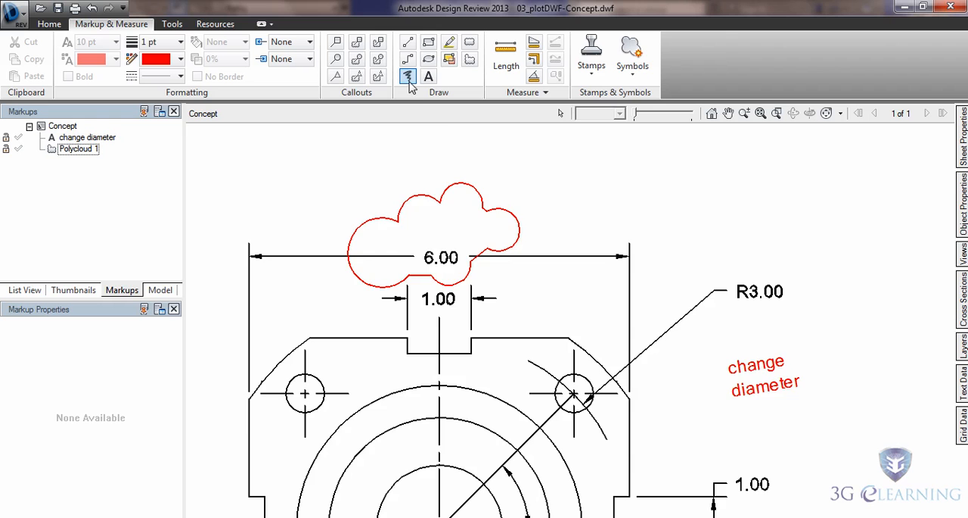
{"action": "middle_click_drag", "start_coordinate": [638, 277], "coordinate": [491, 249]}
{"action": "left_click", "coordinate": [627, 243]}
{"action": "left_click_drag", "start_coordinate": [638, 239], "coordinate": [597, 282]}
{"action": "left_click_drag", "start_coordinate": [597, 246], "coordinate": [641, 279]}
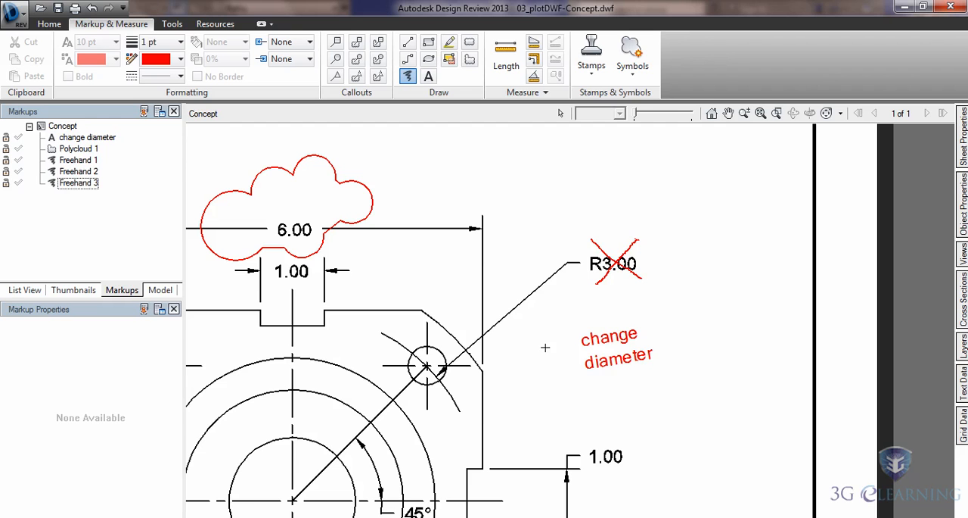
Place an APPROVED stamp in the space below the Ø3.50 dimension, beneath and between the section and front views.
{"action": "scroll", "coordinate": [545, 347], "scroll_direction": "down", "scroll_amount": 2}
{"action": "mouse_move", "coordinate": [451, 410]}
{"action": "middle_mouse_down"}
{"action": "mouse_move", "coordinate": [539, 387]}
{"action": "mouse_move", "coordinate": [620, 332]}
{"action": "mouse_move", "coordinate": [577, 288]}
{"action": "middle_mouse_up"}
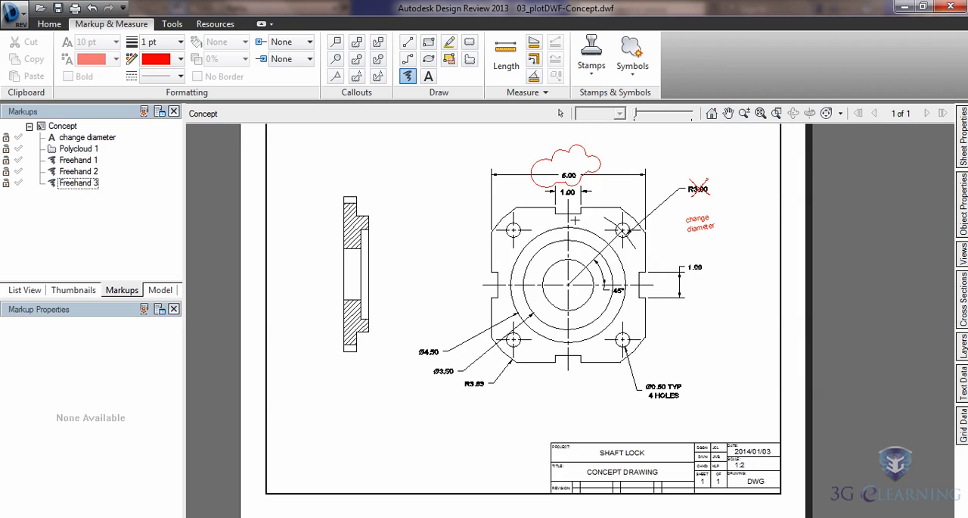
{"action": "left_click", "coordinate": [594, 66]}
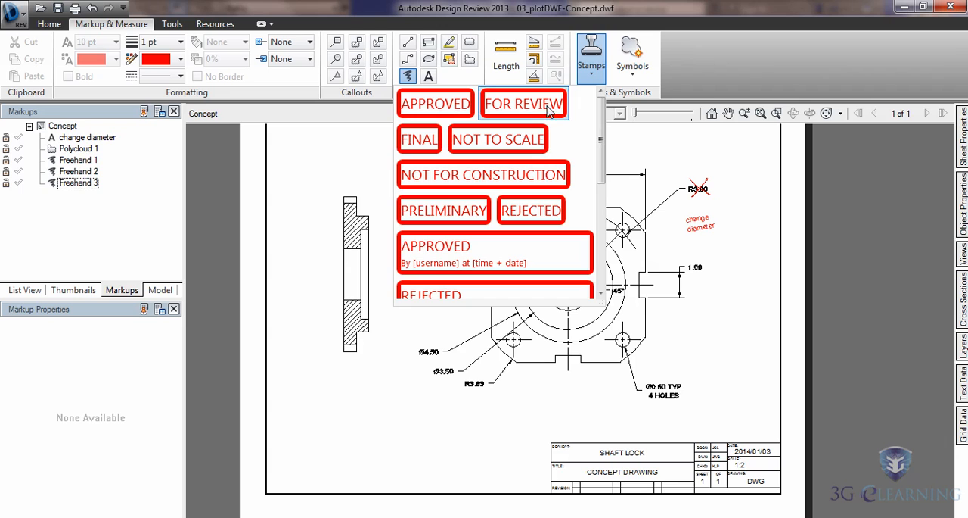
{"action": "left_click", "coordinate": [453, 109]}
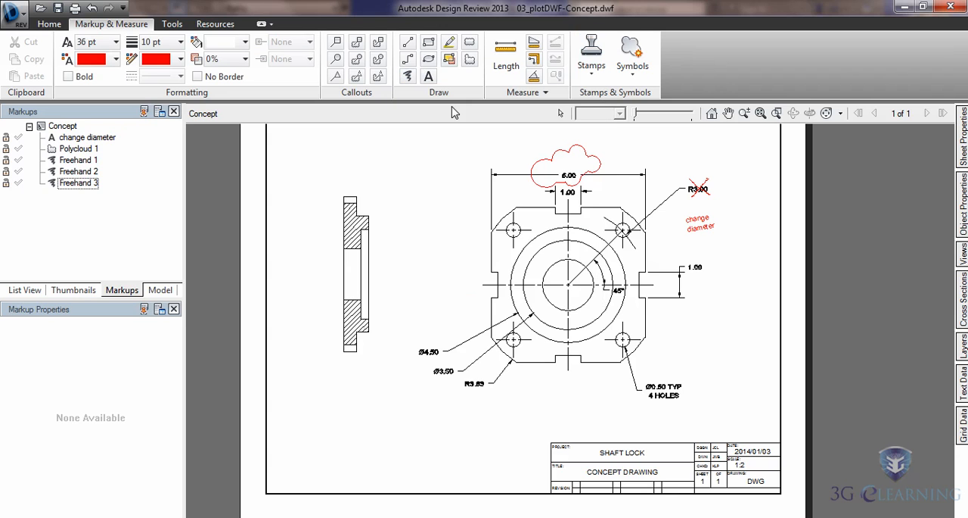
{"action": "left_click", "coordinate": [351, 428]}
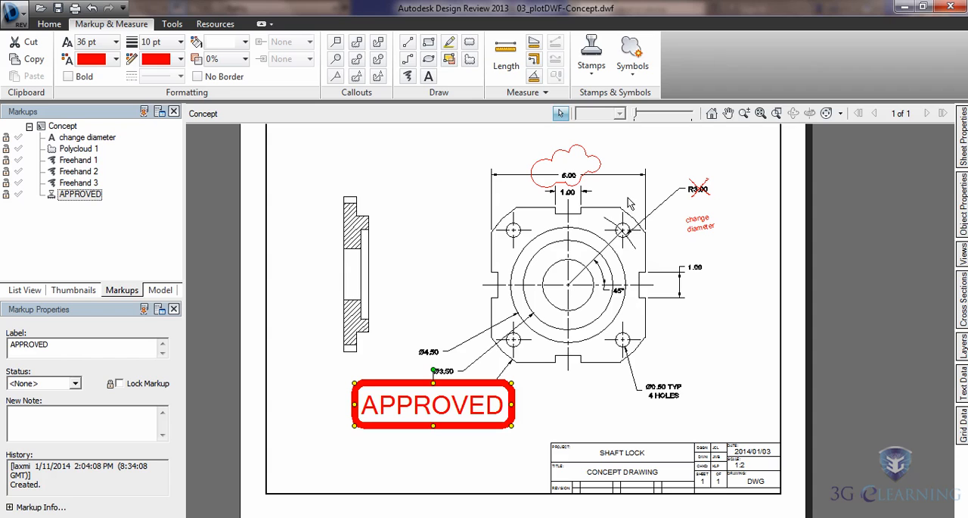
{"action": "left_click", "coordinate": [521, 439]}
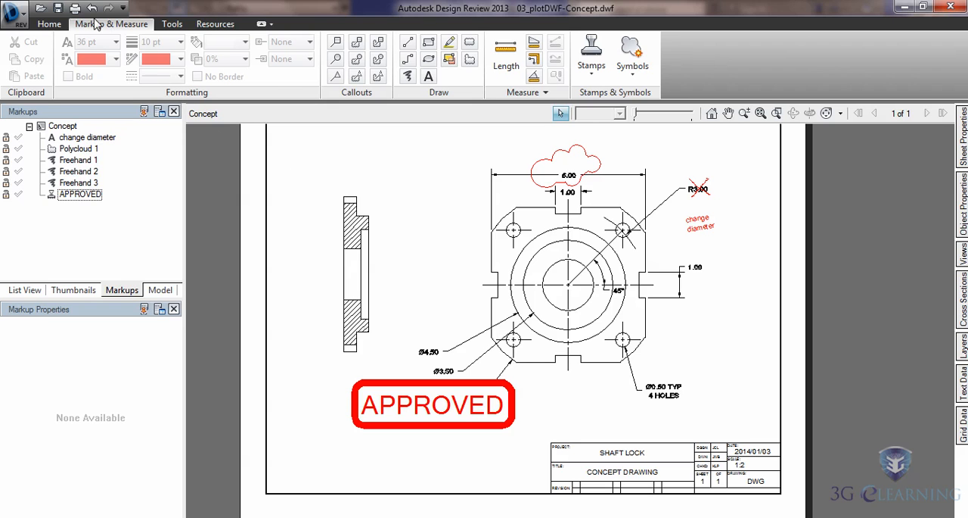
Save the marked-up DWF file and close Autodesk Design Review to return to AutoCAD.
{"action": "left_click", "coordinate": [62, 6]}
{"action": "left_click", "coordinate": [951, 8]}
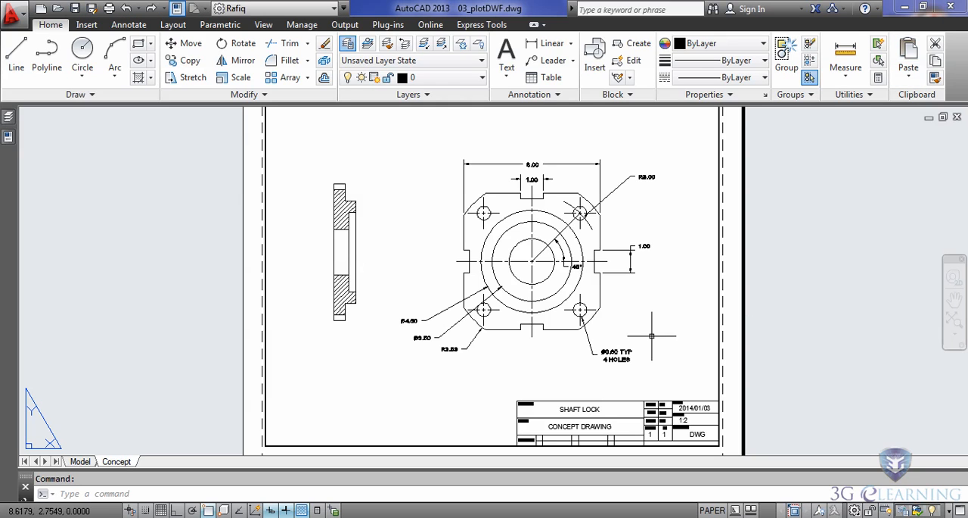
Plot the Concept layout with DWFx ePlot (XPS Compatible).pc3, saving it to the Desktop as 03_plotDWF-Concept.dwfx.
{"action": "left_click", "coordinate": [109, 9]}
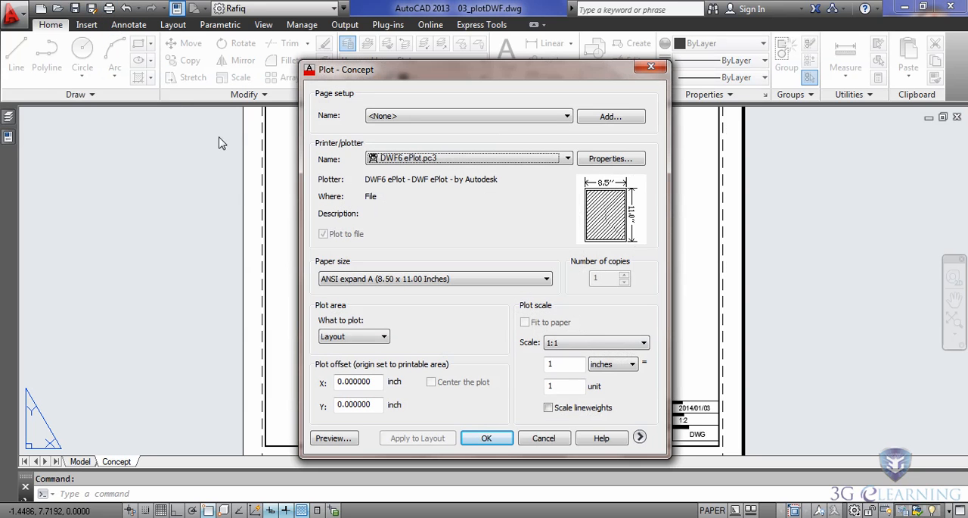
{"action": "left_click", "coordinate": [475, 159]}
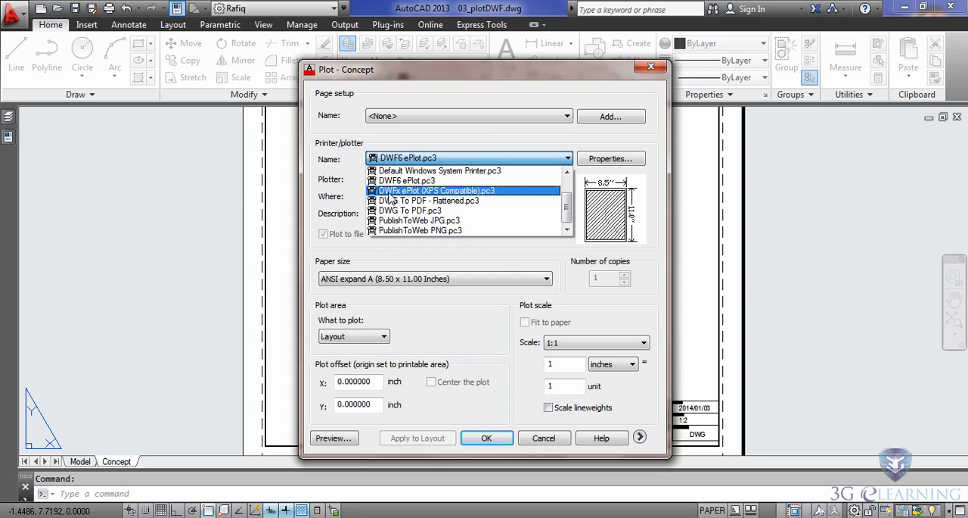
{"action": "left_click", "coordinate": [442, 191]}
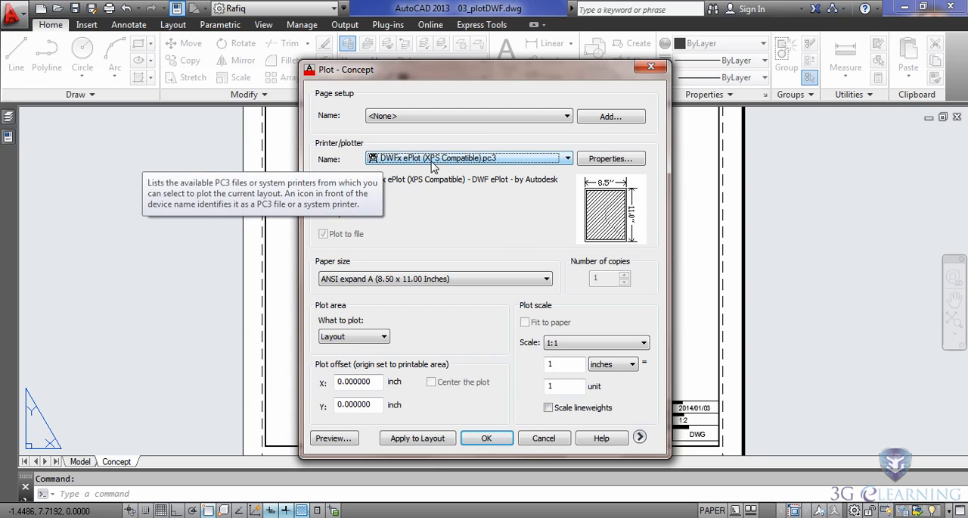
{"action": "left_click", "coordinate": [487, 437]}
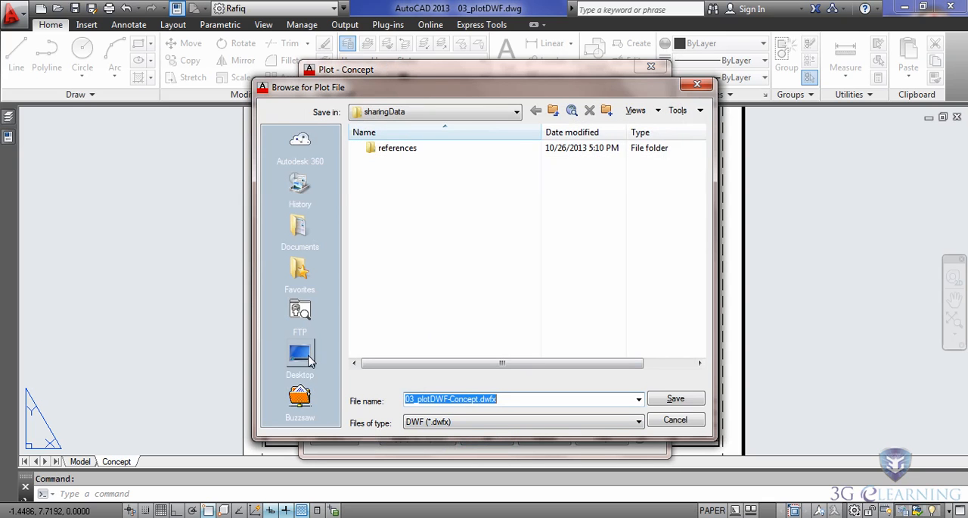
{"action": "left_click", "coordinate": [310, 361]}
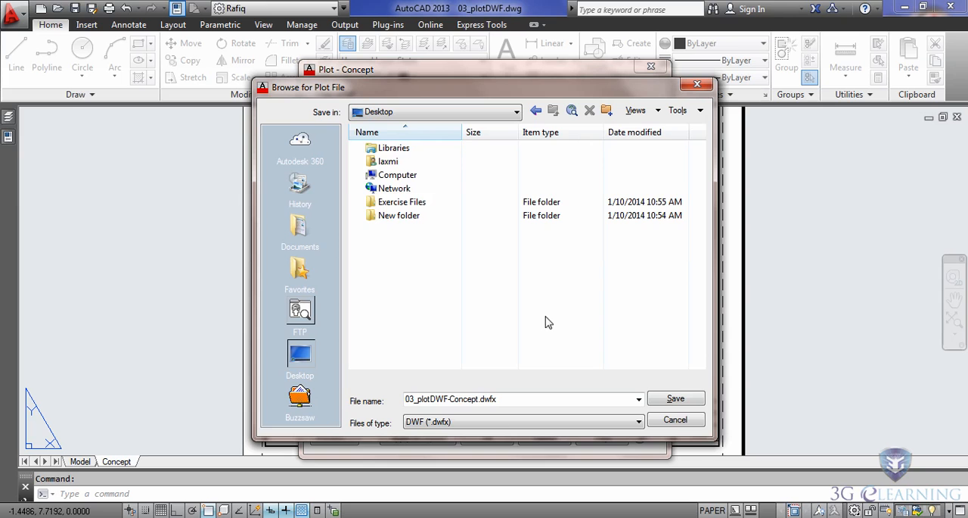
{"action": "left_click", "coordinate": [674, 399]}
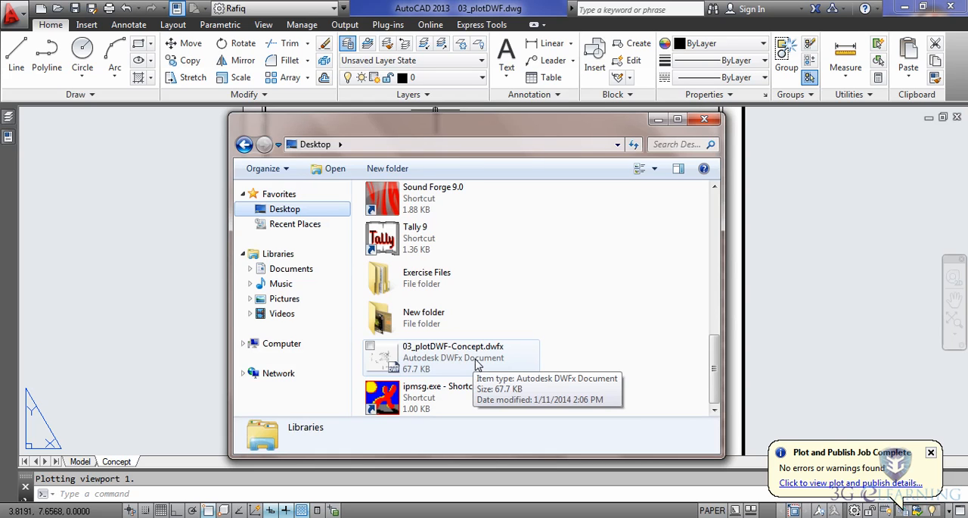
Choose iexplore.exe from the Internet Explorer program folder as the program for opening 03_plotDWF-Concept.dwfx on the Desktop.
{"action": "left_click", "coordinate": [477, 365]}
{"action": "right_click", "coordinate": [470, 364]}
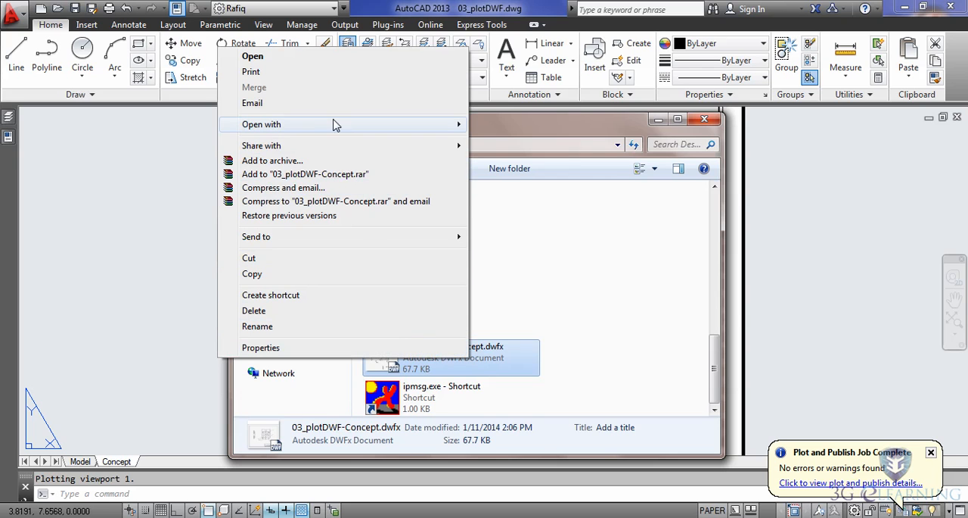
{"action": "mouse_move", "coordinate": [275, 128]}
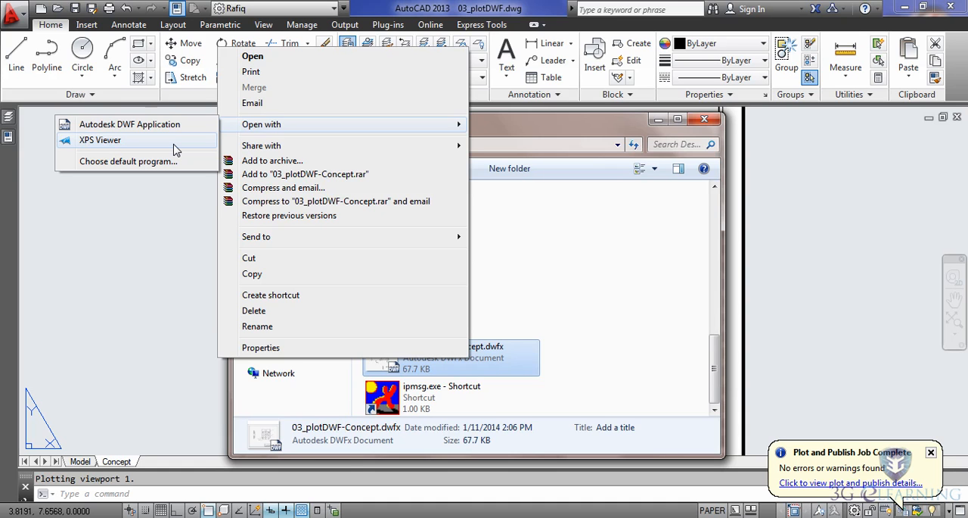
{"action": "left_click", "coordinate": [128, 162]}
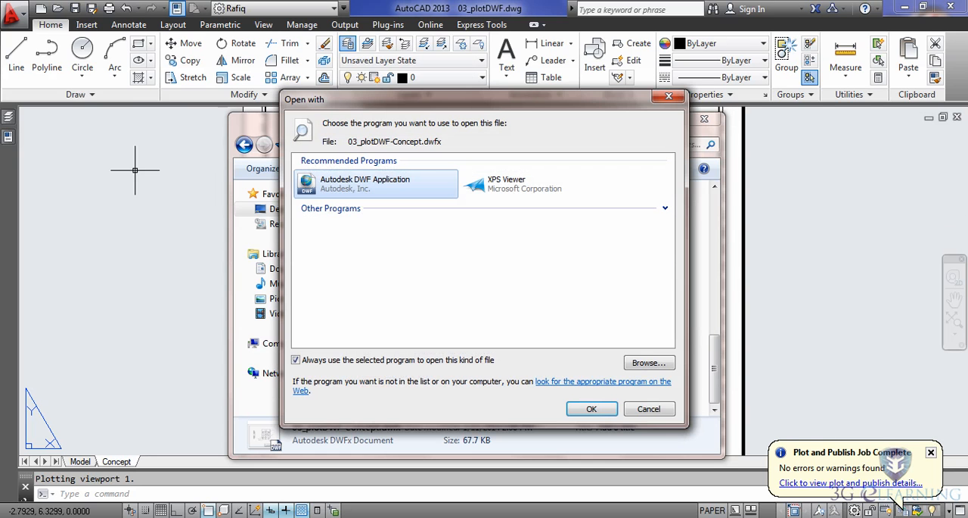
{"action": "left_click", "coordinate": [646, 364]}
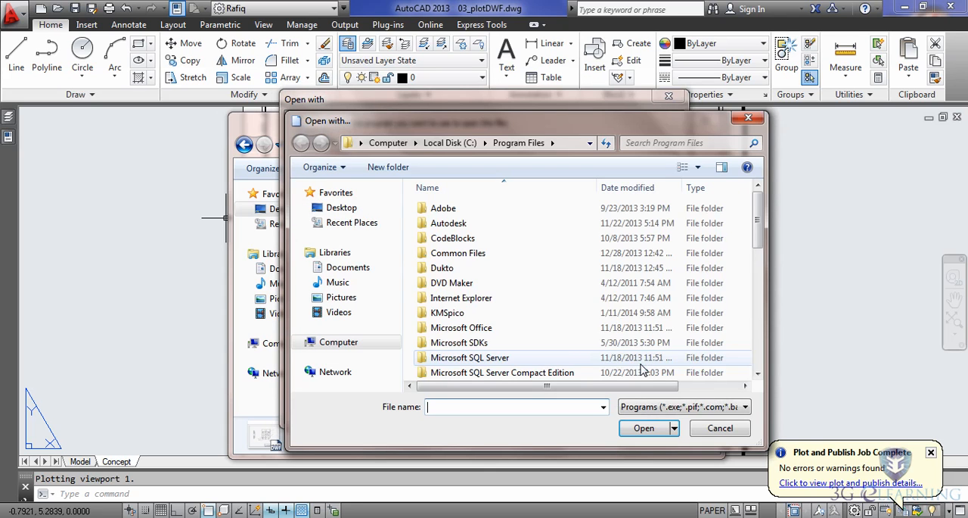
{"action": "double_click", "coordinate": [458, 299]}
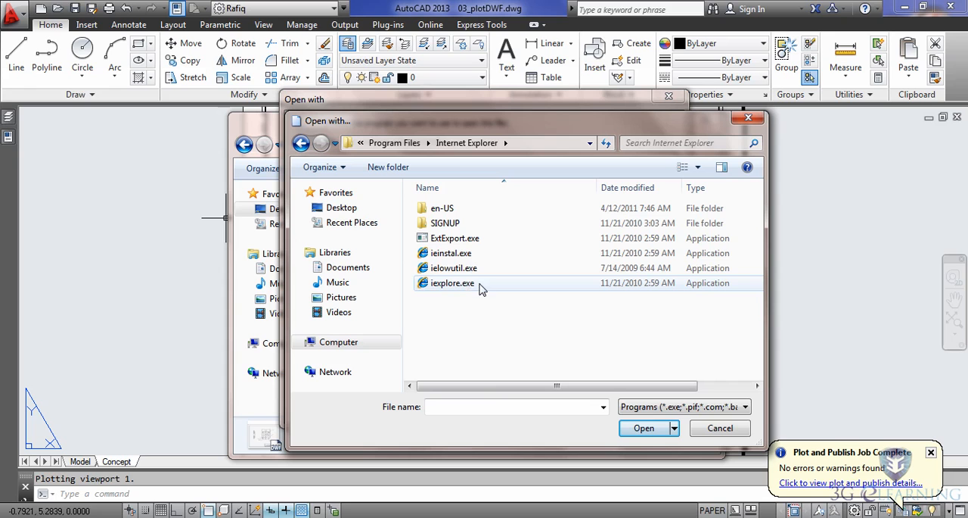
{"action": "left_click", "coordinate": [457, 286]}
{"action": "left_click", "coordinate": [653, 429]}
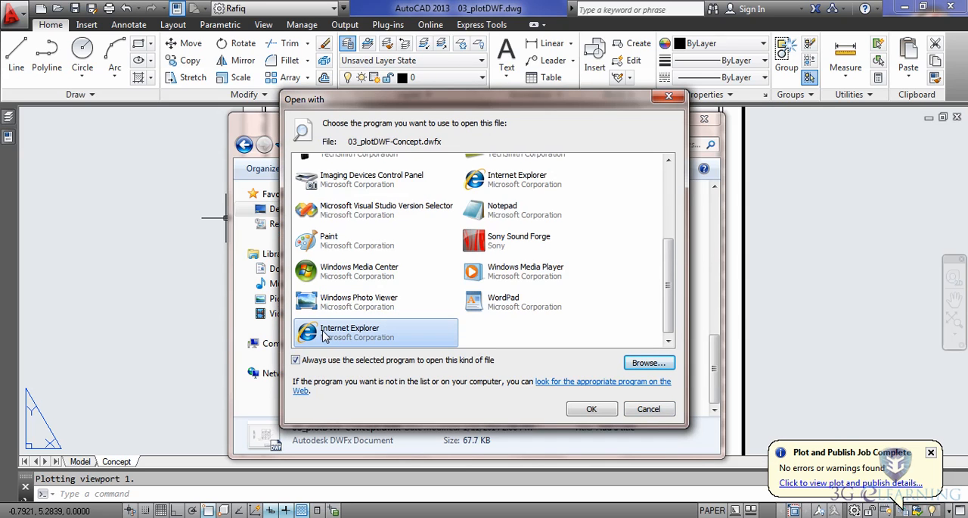
Open the DWFx file in Internet Explorer without making it the default program, and allow the blocked content.
{"action": "left_click", "coordinate": [296, 360]}
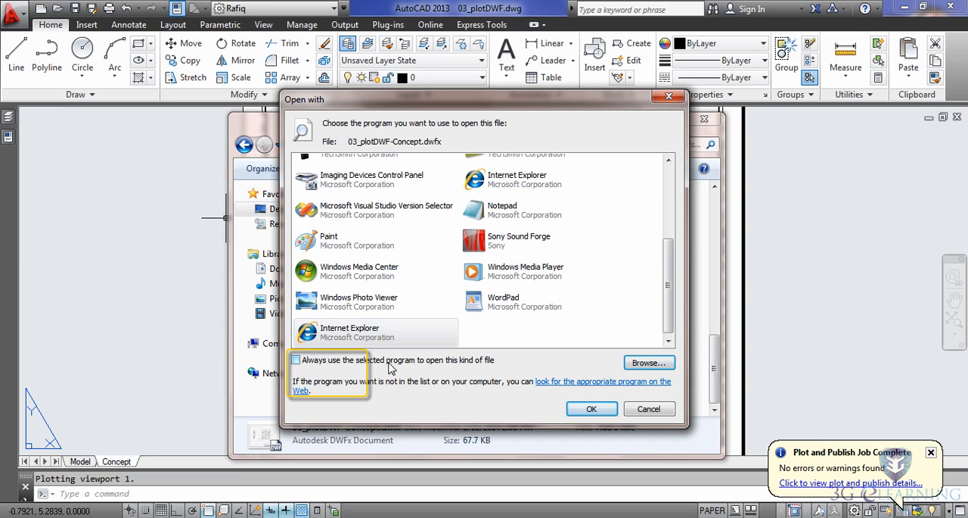
{"action": "left_click", "coordinate": [592, 409]}
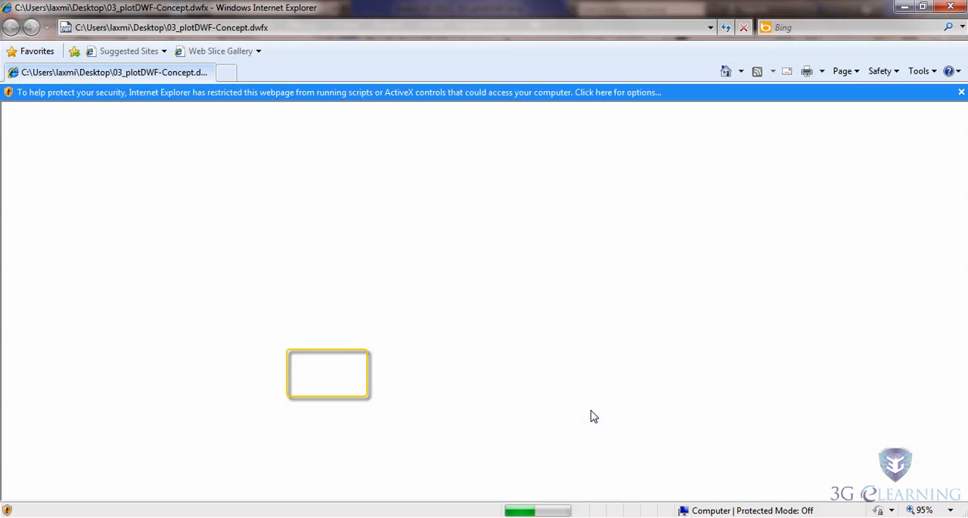
{"action": "left_click", "coordinate": [546, 93]}
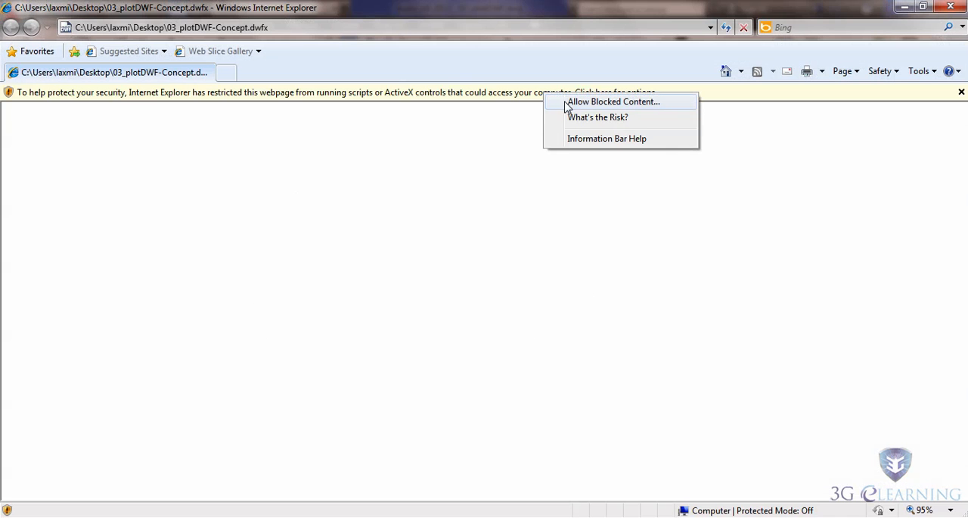
{"action": "left_click", "coordinate": [568, 104]}
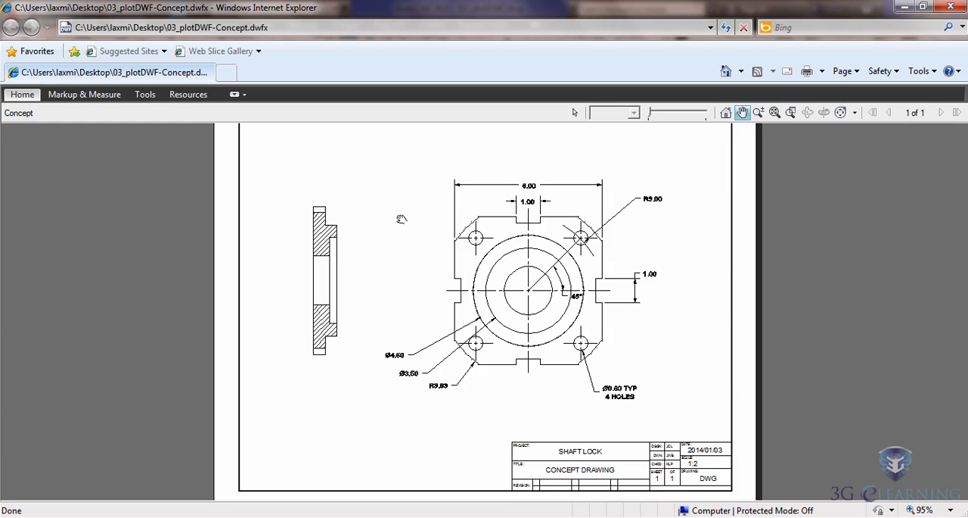
{"action": "left_click", "coordinate": [85, 94]}
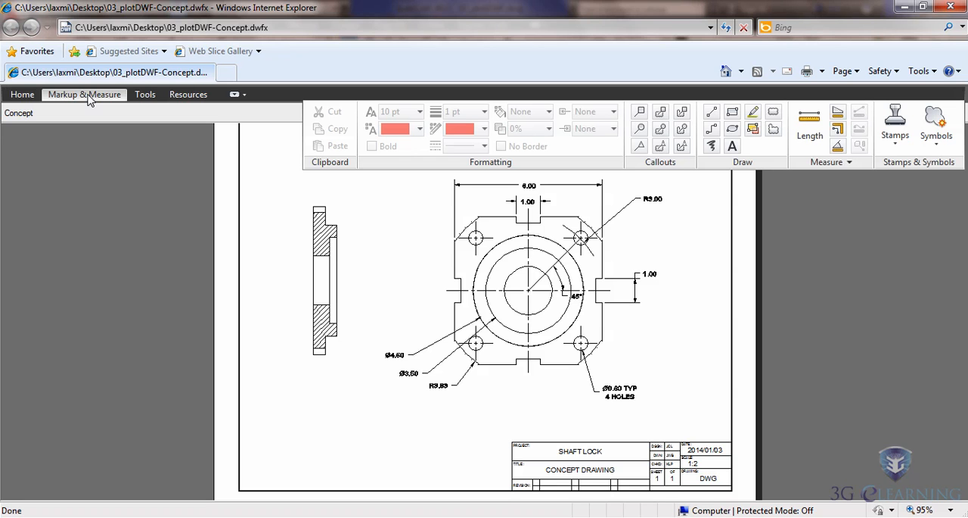
{"action": "left_click", "coordinate": [145, 95]}
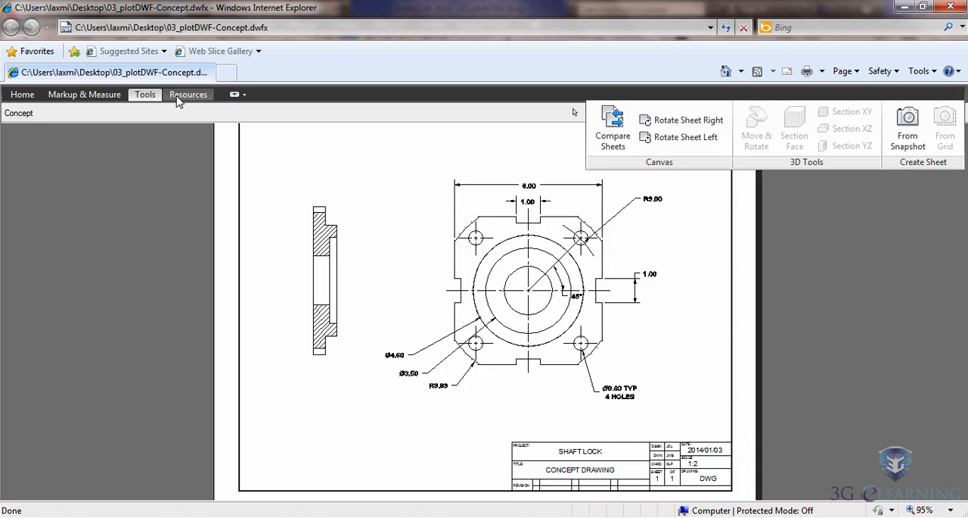
{"action": "left_click", "coordinate": [183, 97]}
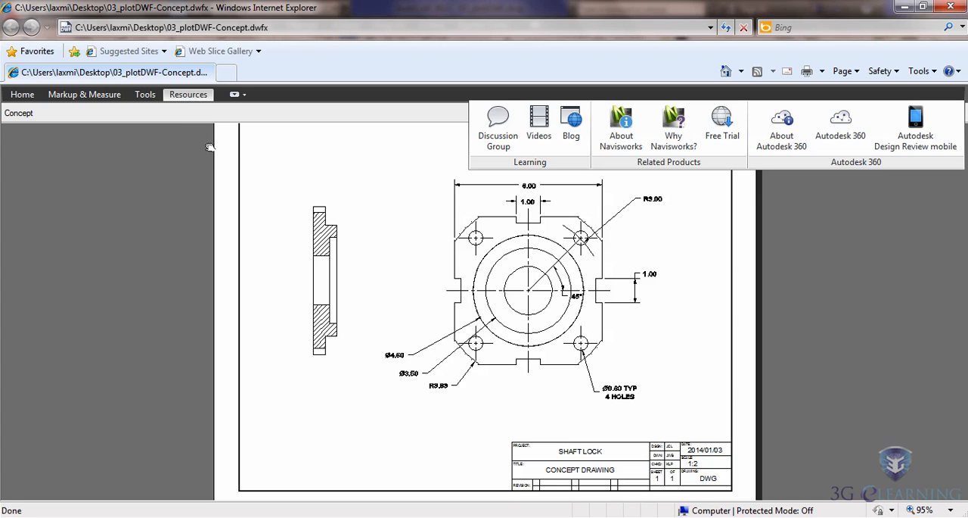
{"action": "left_click", "coordinate": [311, 247]}
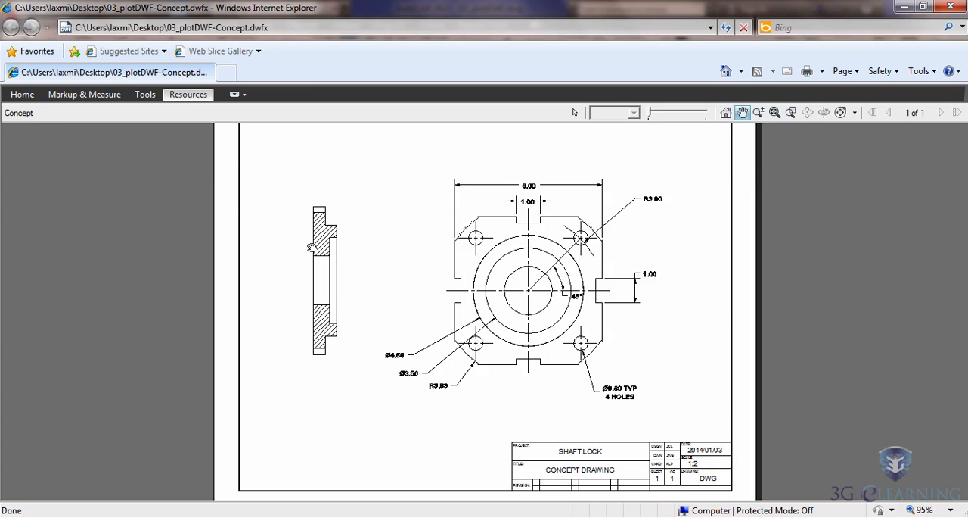